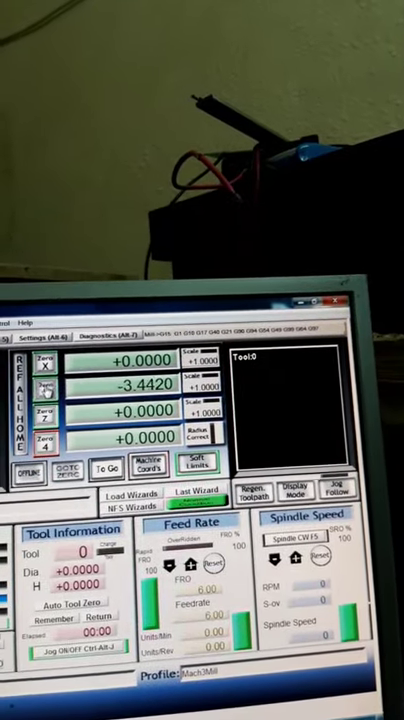
- Zero the Y position on the DRO and jog Y in the positive direction
click(37, 378)
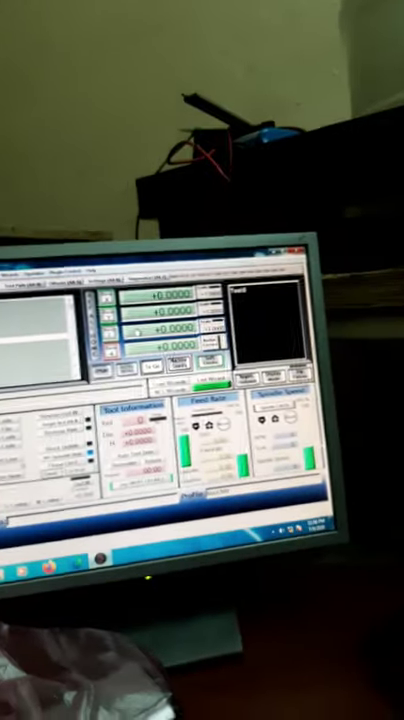
key(Up)
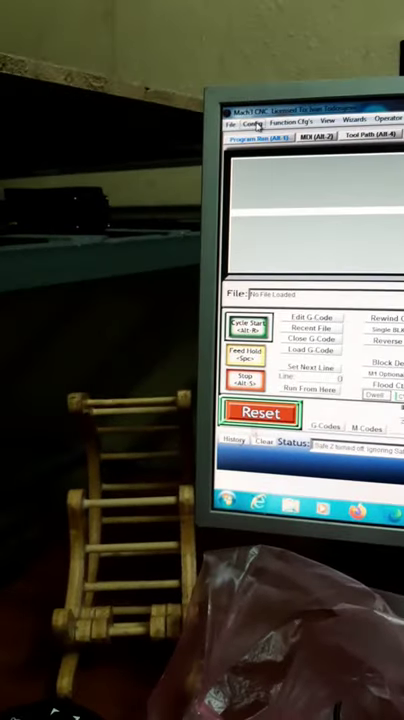
- Open Ports and Pins and review the Input Signals, Output Signals, Encoder/MPG and Spindle Setup tabs
click(238, 141)
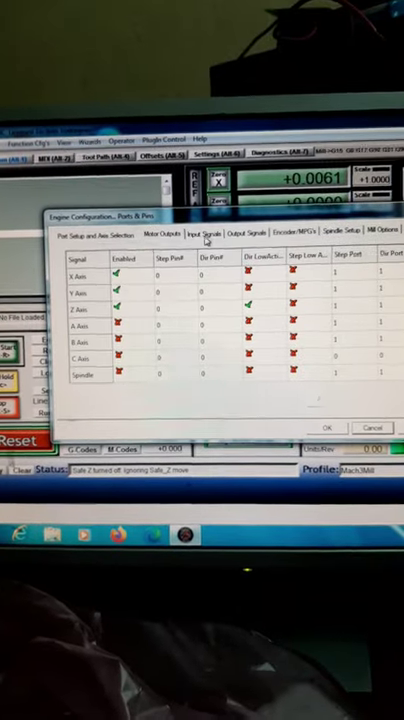
click(213, 241)
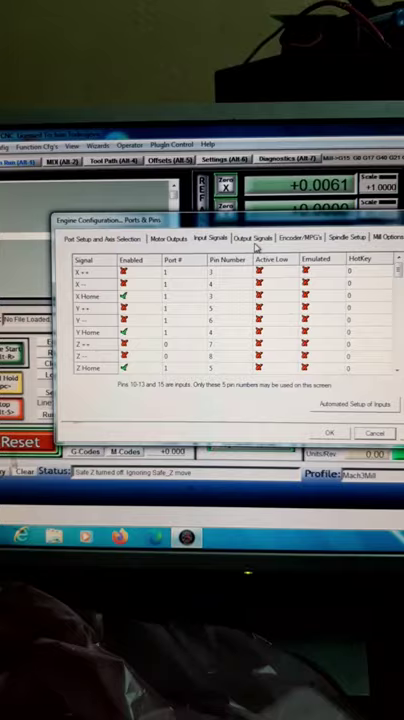
click(253, 238)
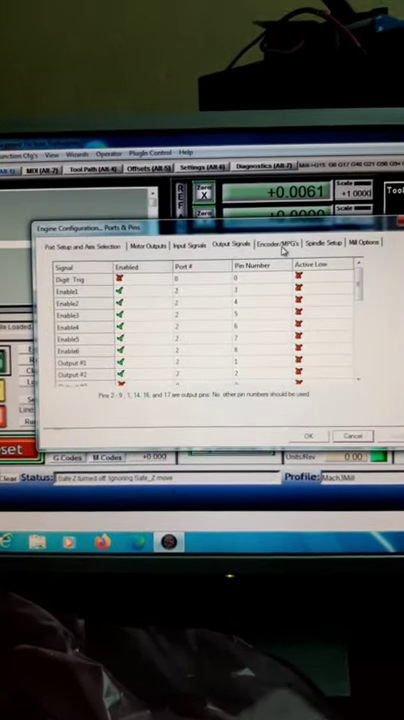
click(283, 244)
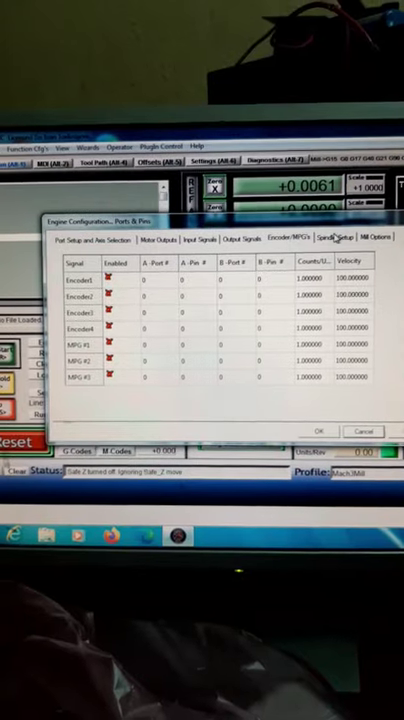
click(333, 240)
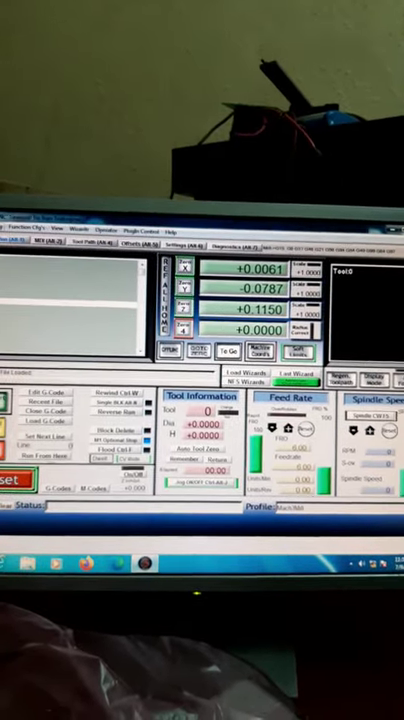
click(30, 196)
mouse_move(47, 190)
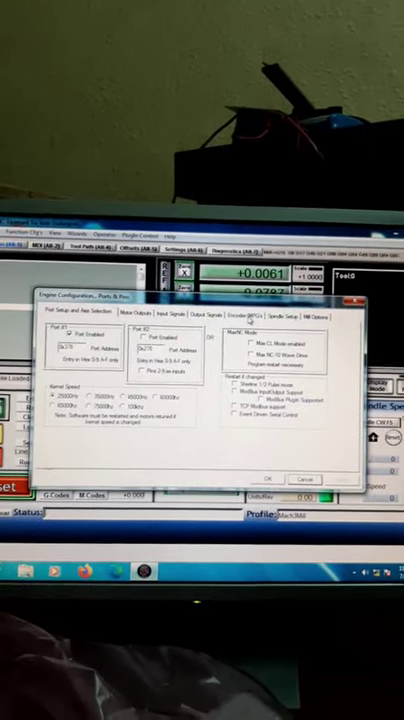
click(337, 326)
click(302, 326)
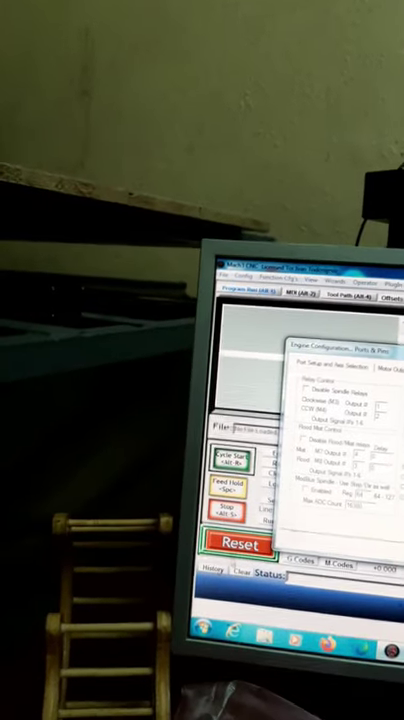
key(Return)
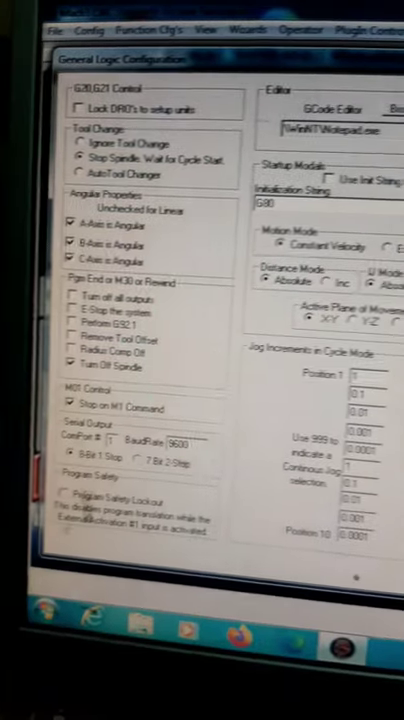
key(Return)
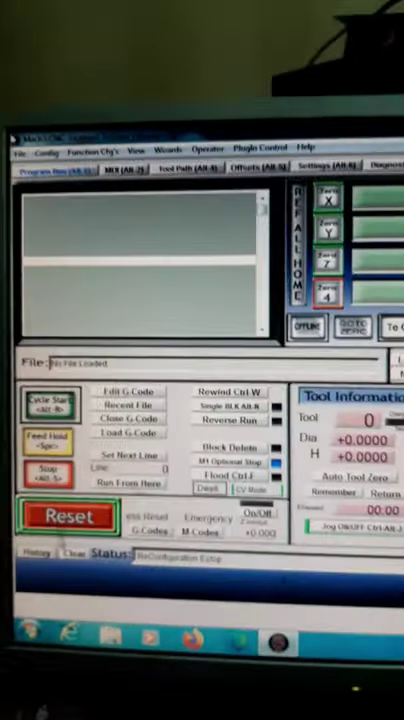
click(30, 128)
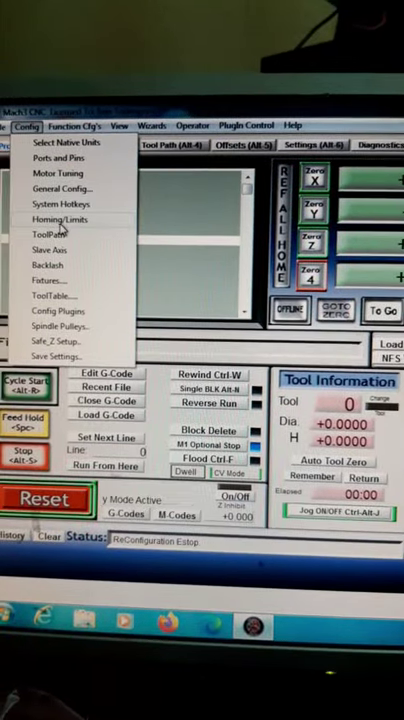
click(64, 204)
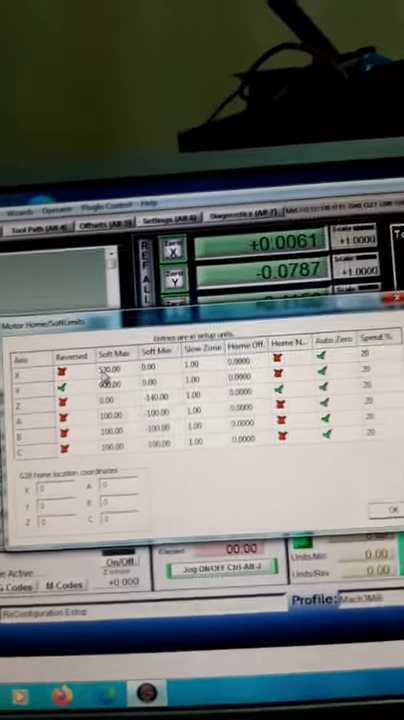